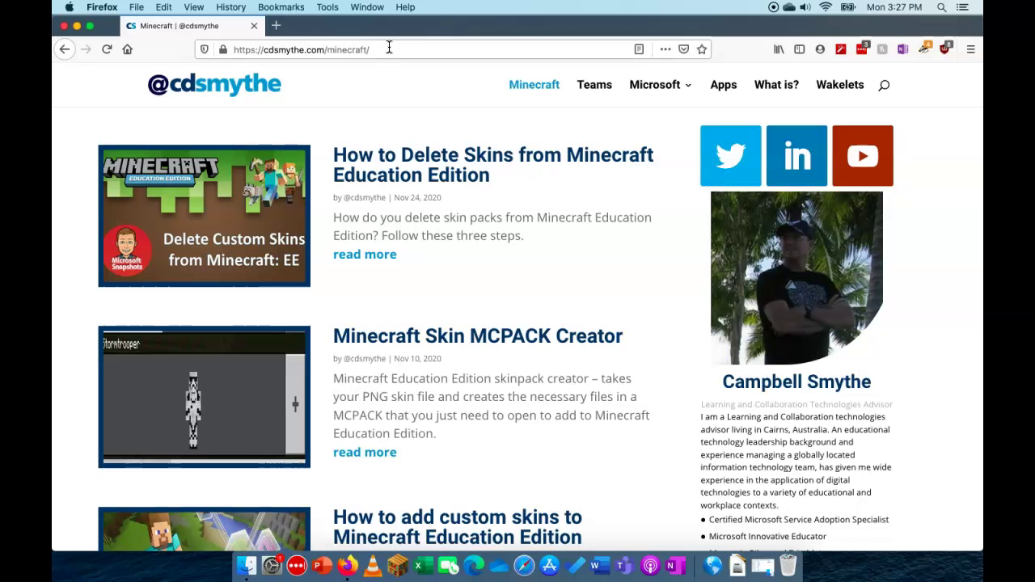
Open the Minecraft Skin MCPACK Creator article from the list of Minecraft posts.
scroll(657, 310, down, 2)
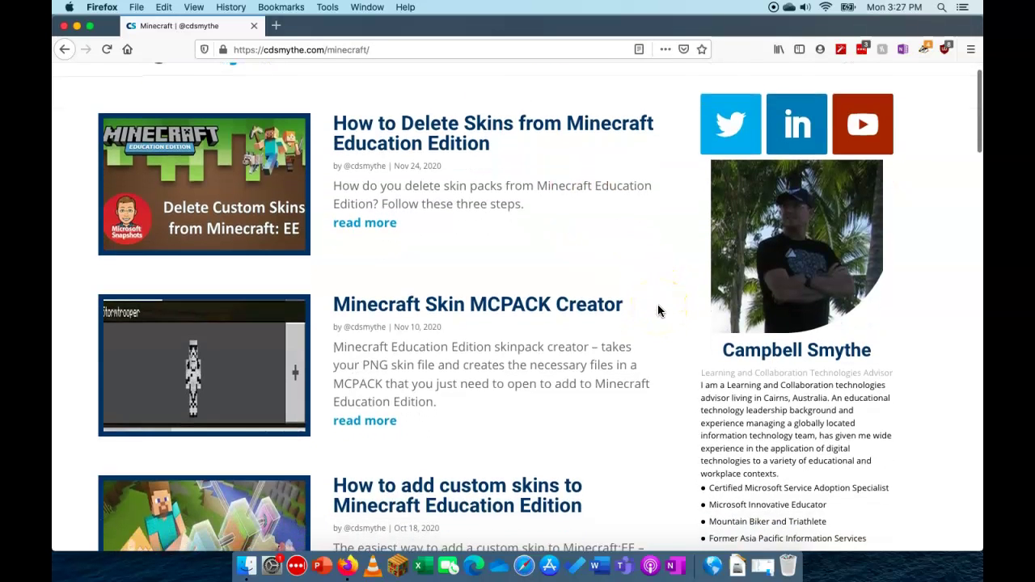
scroll(657, 310, up, 2)
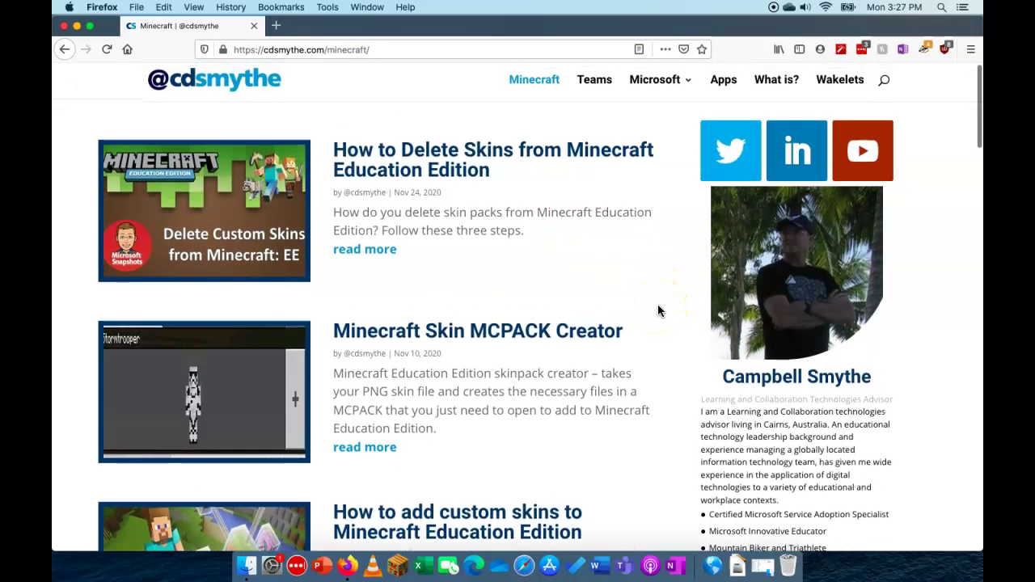
click(512, 338)
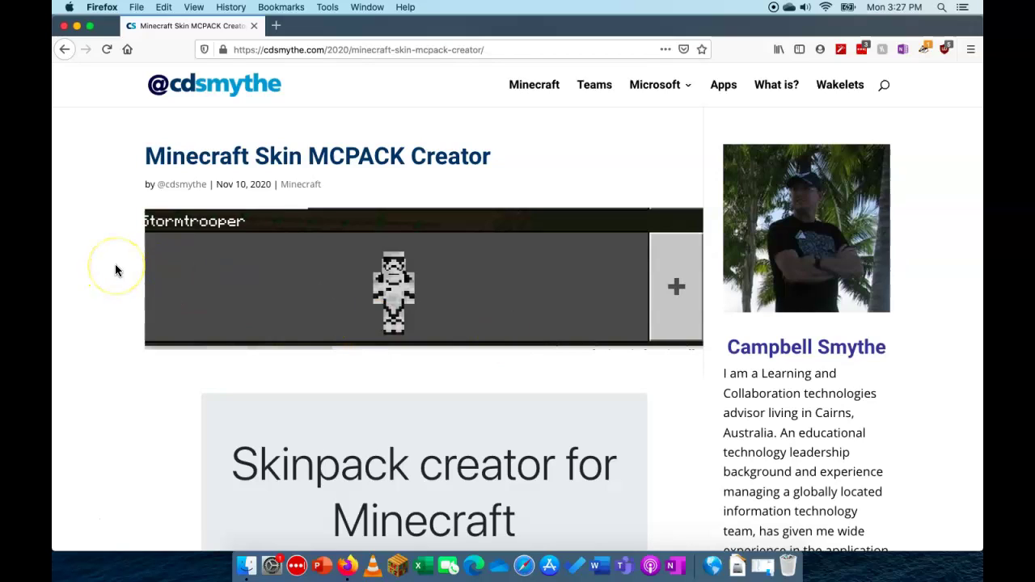
Fill in the skinpack creator form with skin name Mac Skin, template name Mac Skin and version number 1.0.
scroll(115, 270, down, 1)
scroll(139, 301, down, 3)
scroll(139, 304, down, 5)
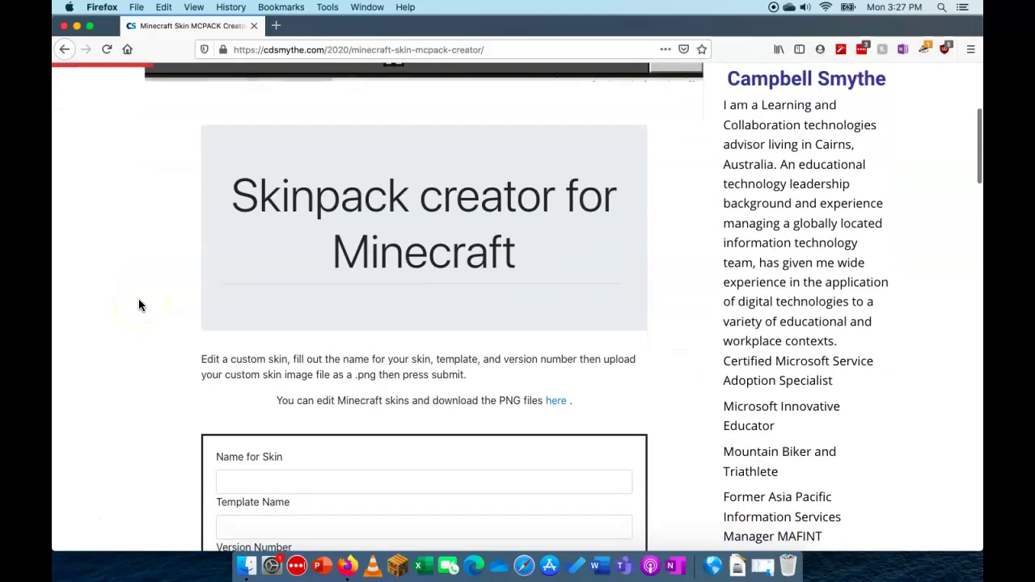
scroll(138, 305, down, 2)
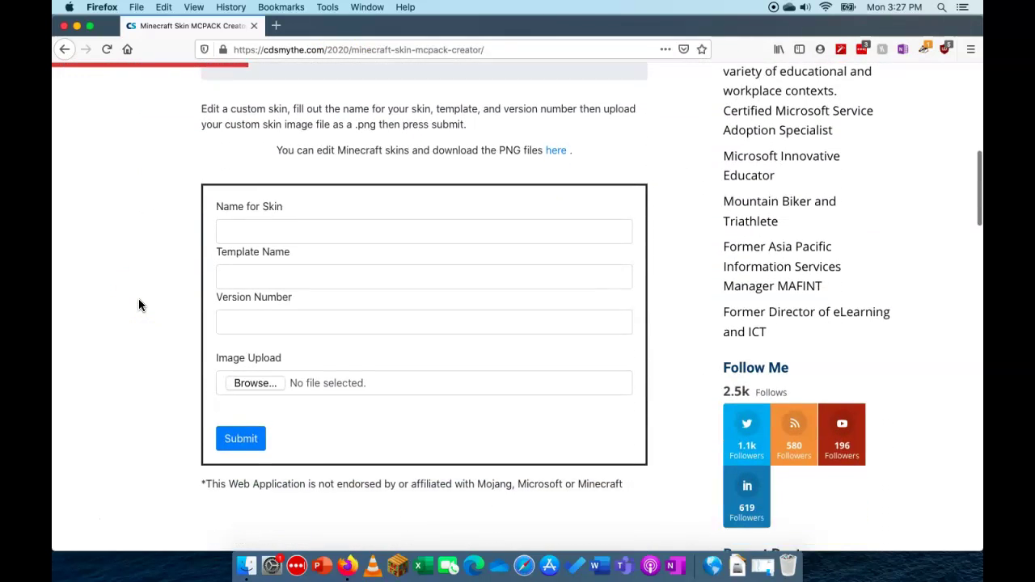
click(240, 199)
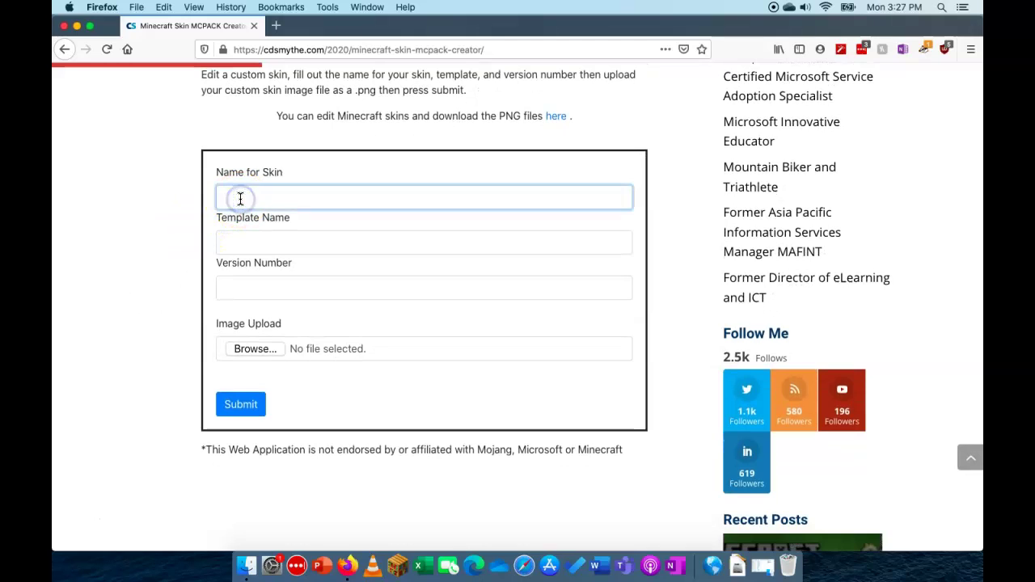
text(Mac Skin)
click(240, 241)
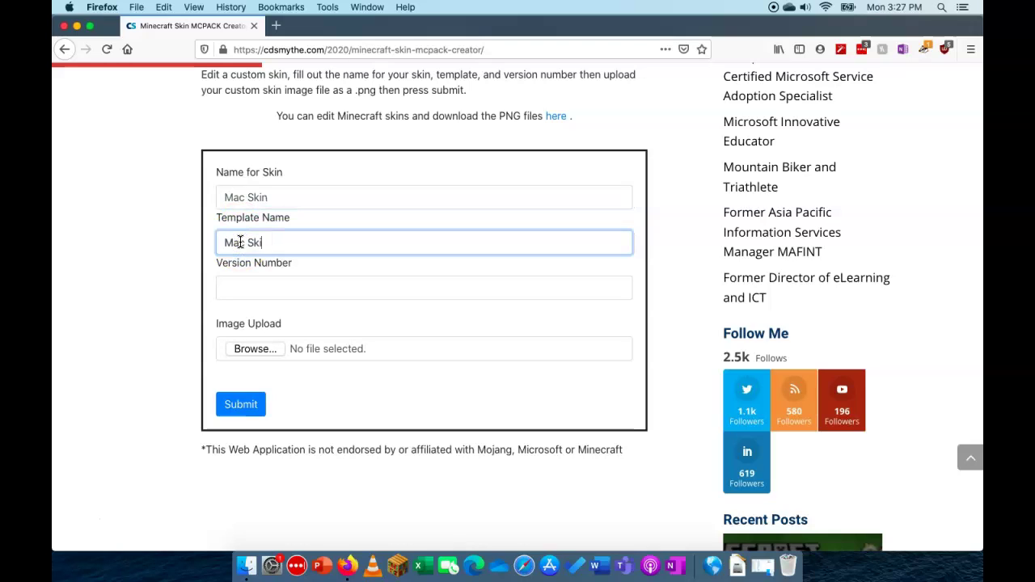
click(239, 287)
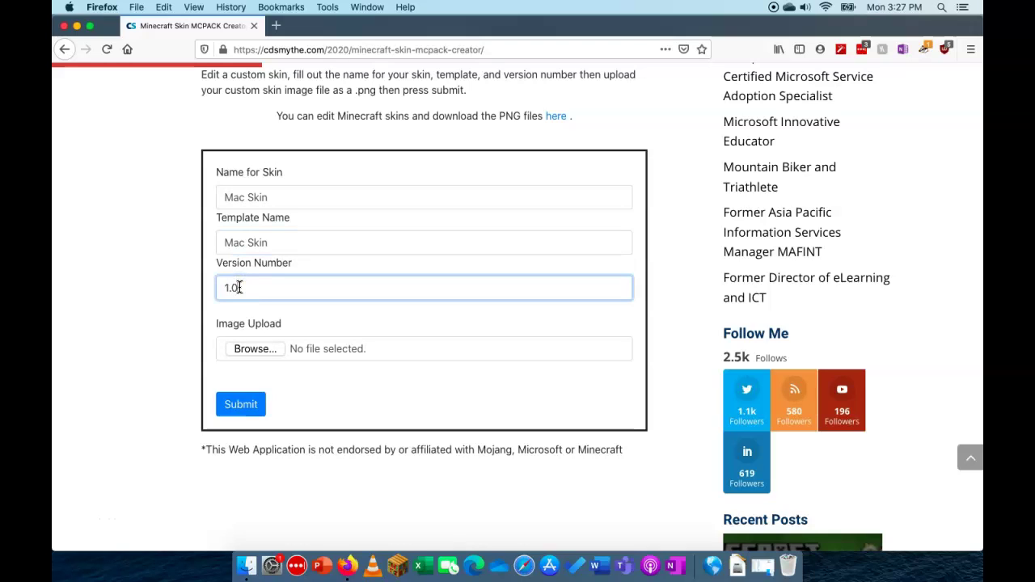
Select kyloren.png from the Desktop as the skin image to upload.
click(265, 348)
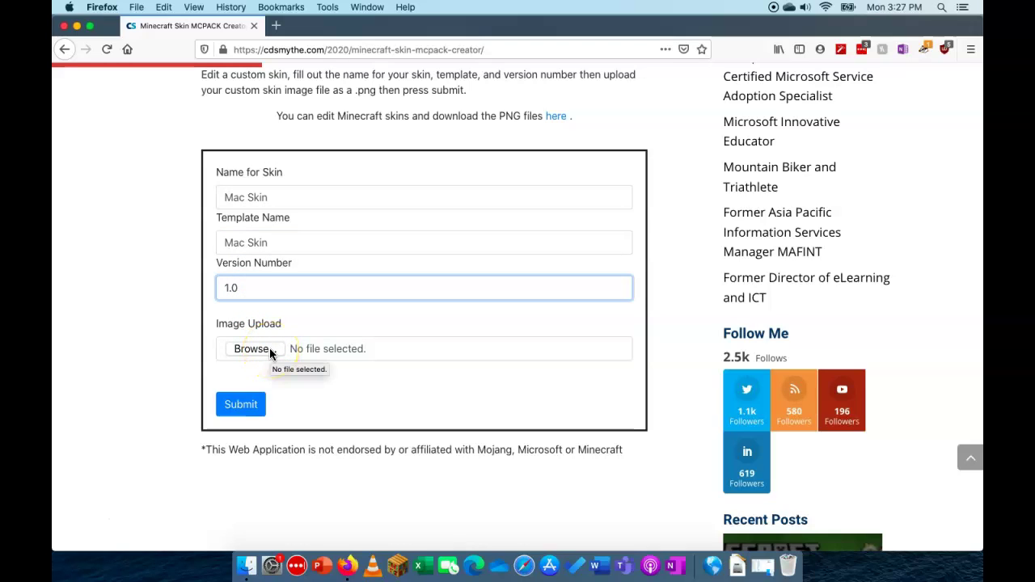
click(270, 352)
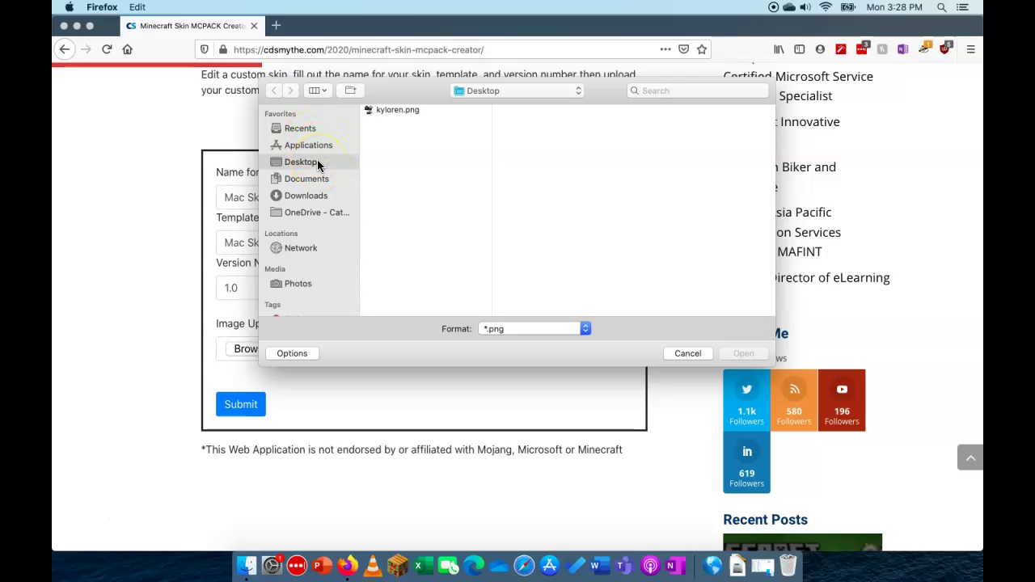
click(318, 164)
click(390, 111)
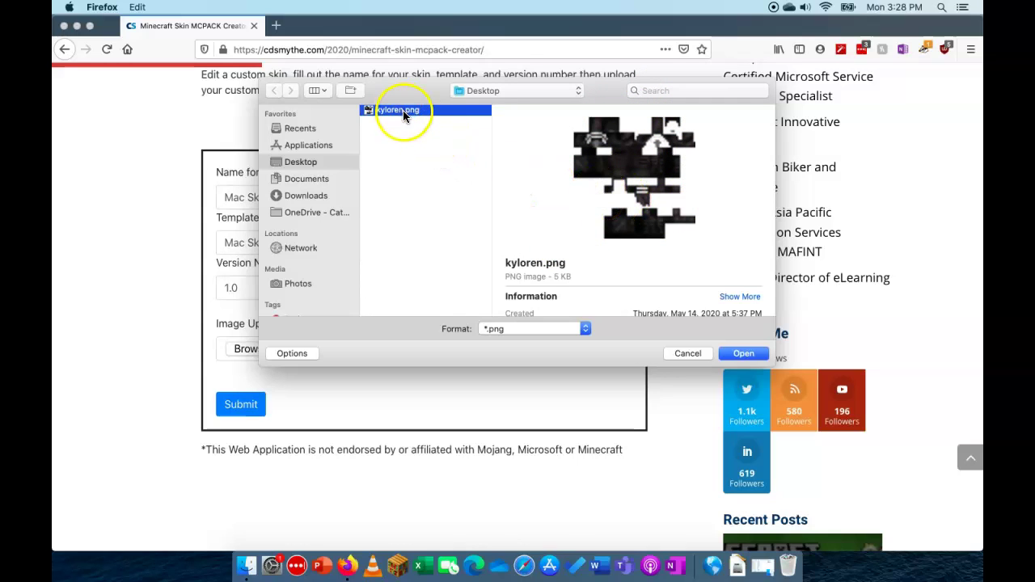
click(740, 355)
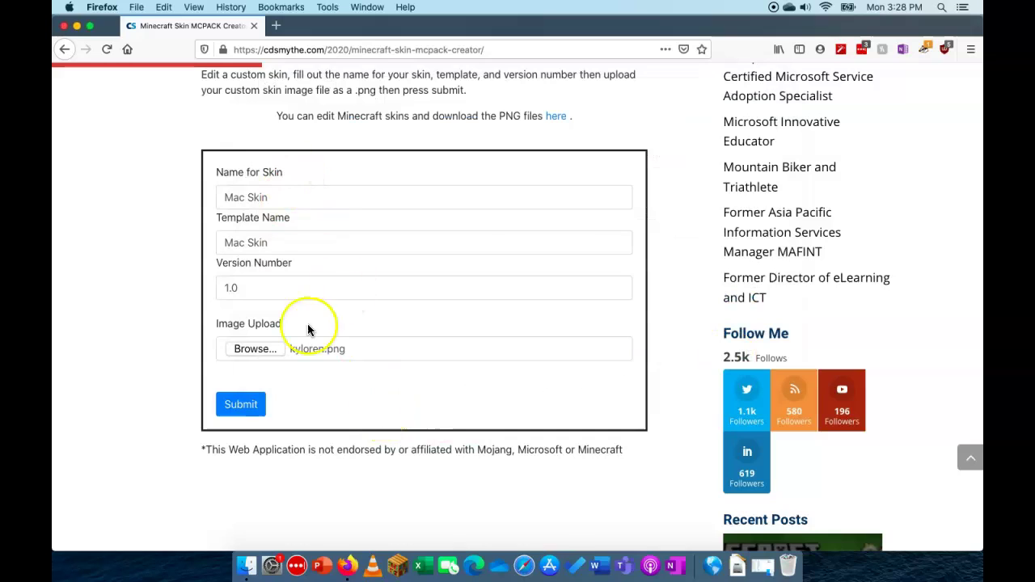
Submit the skinpack form and save the generated Mac Skin.mcpack file to Downloads.
click(245, 408)
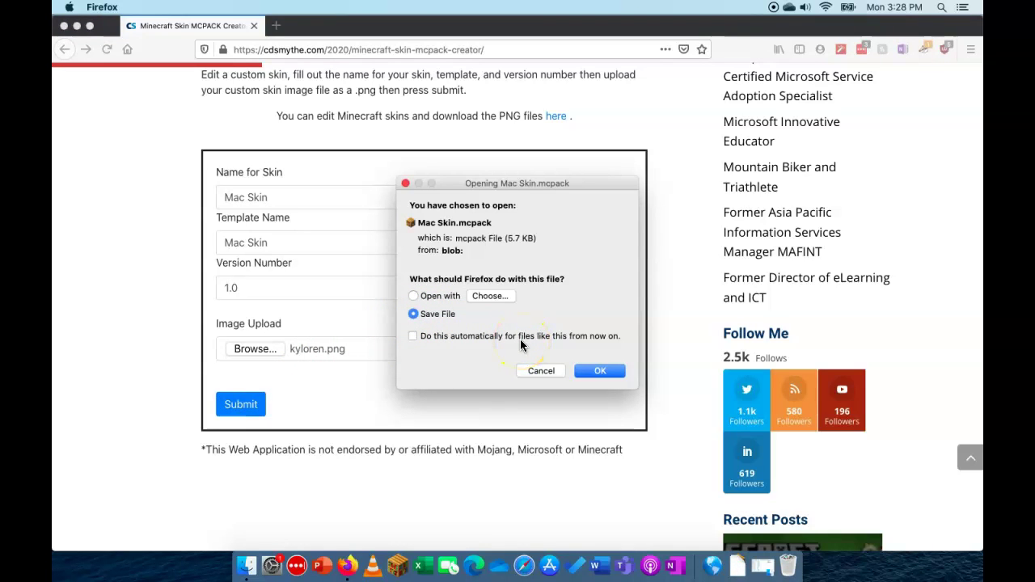
click(596, 369)
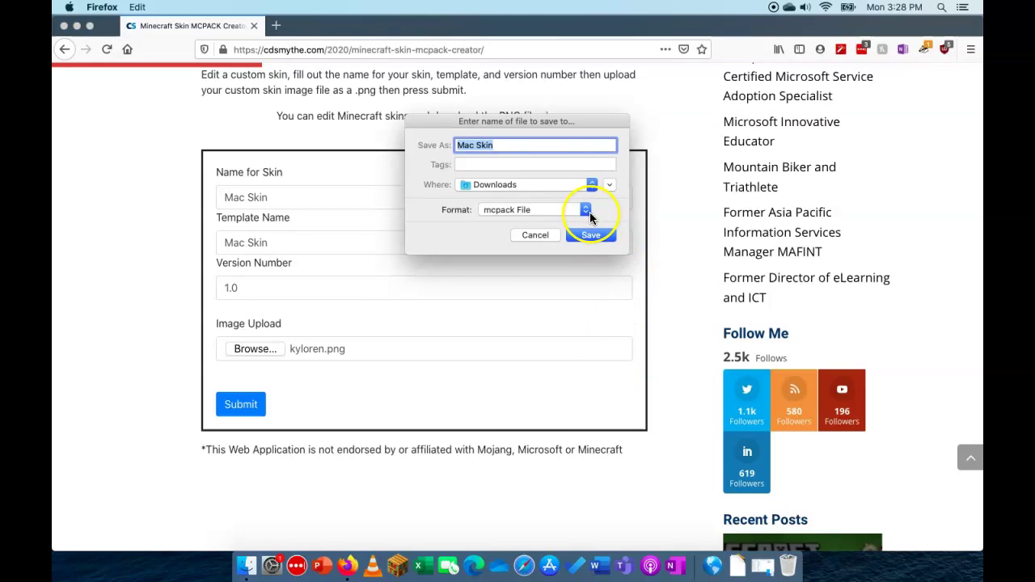
click(596, 236)
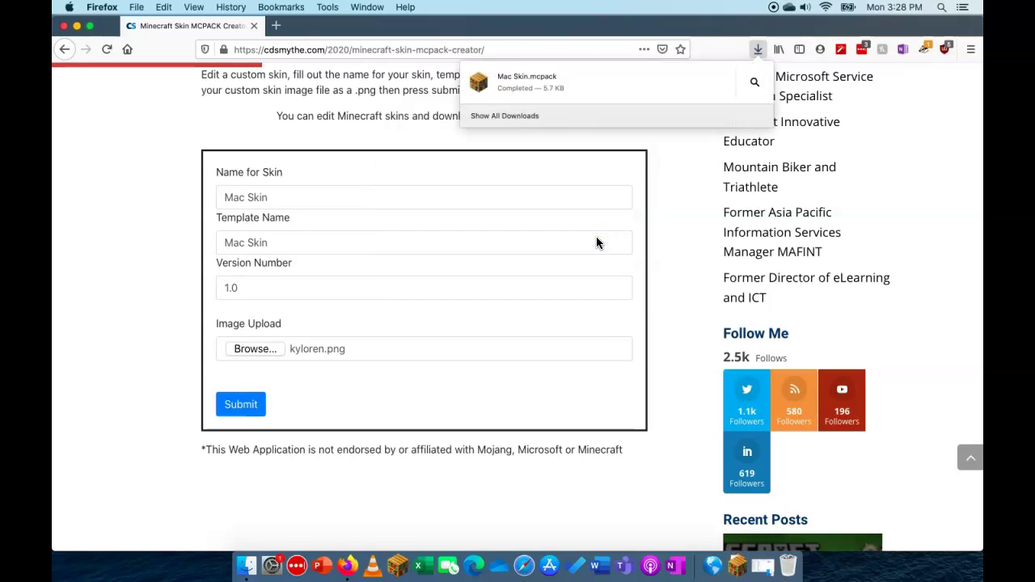
Open the downloaded Mac Skin.mcpack in Minecraft: Education Edition and apply the Mac Skin pack's character as the player skin.
click(508, 121)
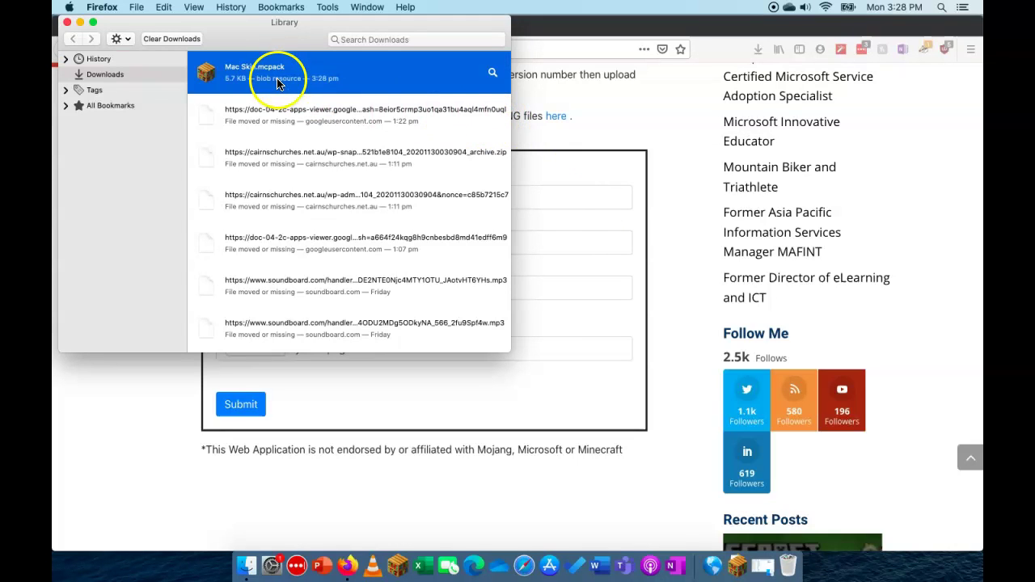
double_click(261, 73)
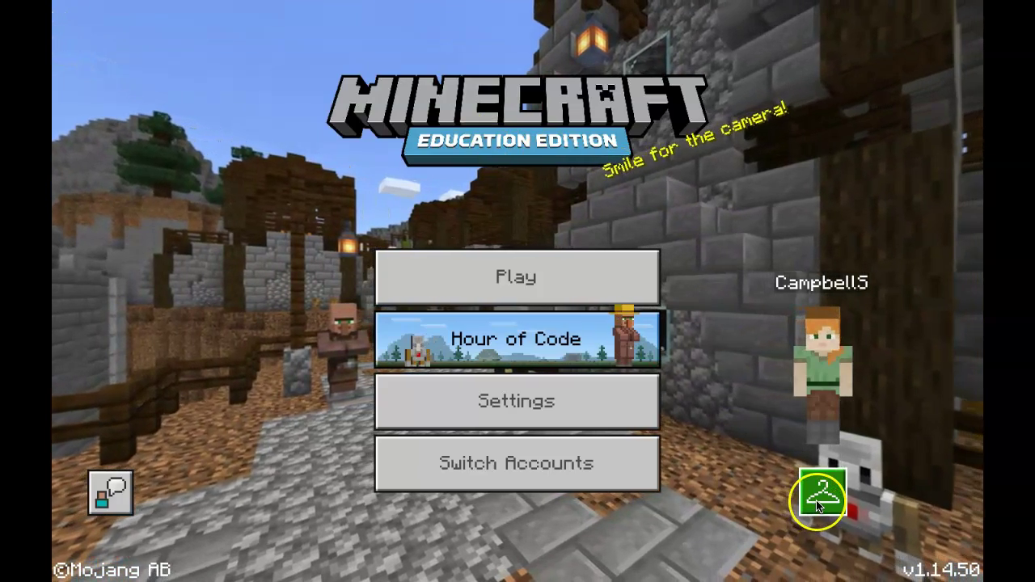
click(818, 504)
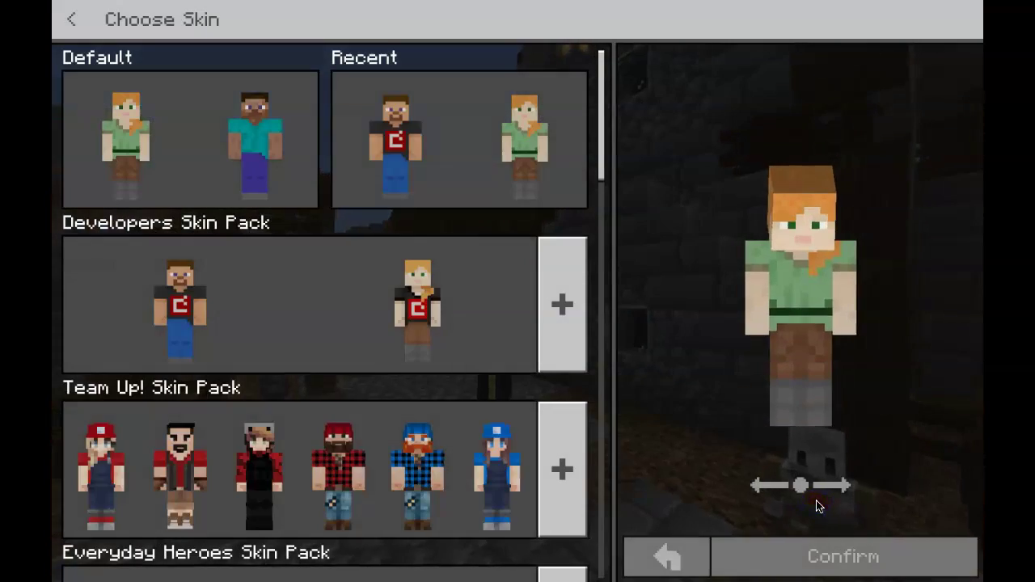
drag(600, 165, 600, 577)
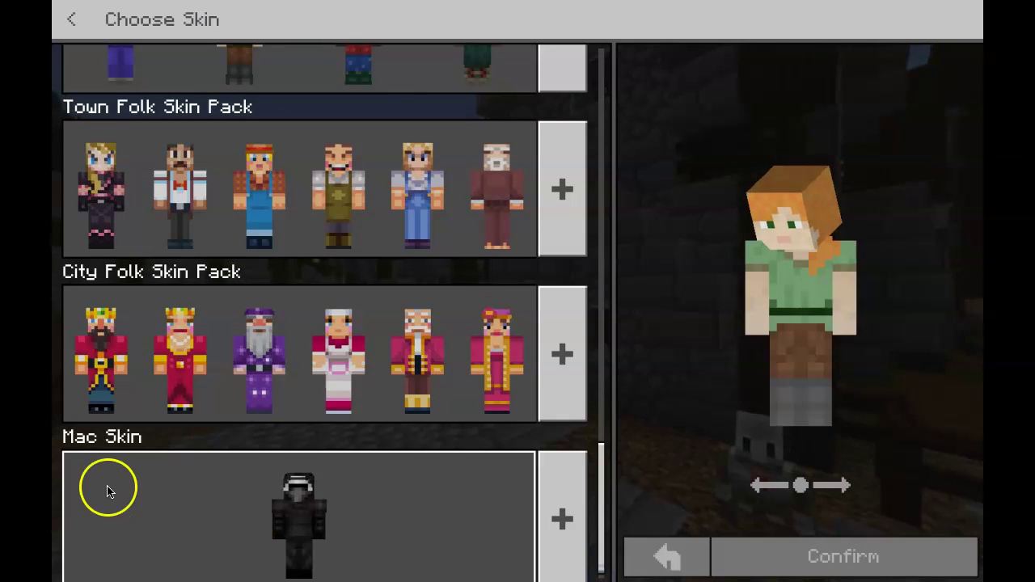
click(304, 508)
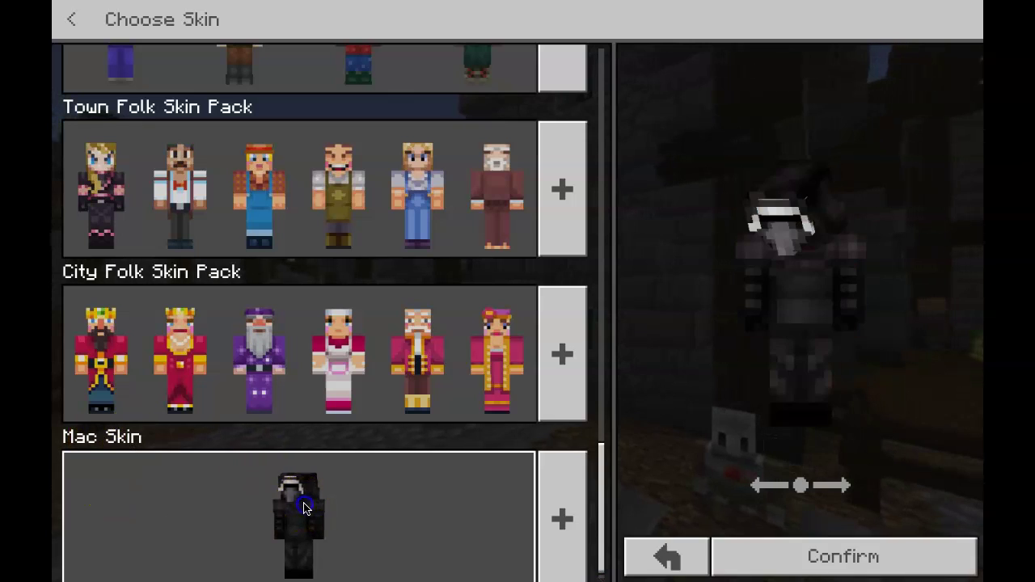
click(837, 560)
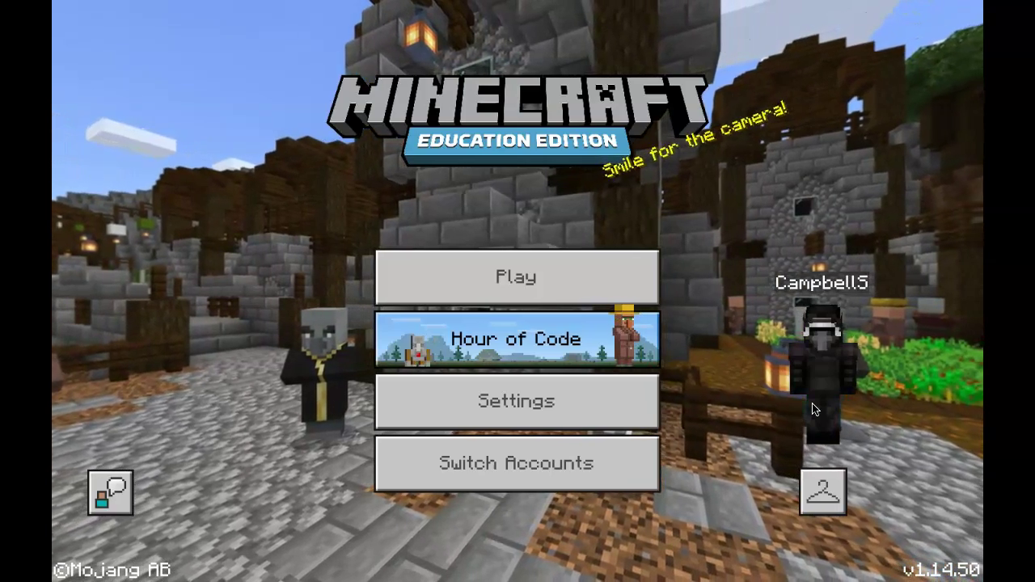
Exit Minecraft: Education Edition and confirm leaving the game.
key(Escape)
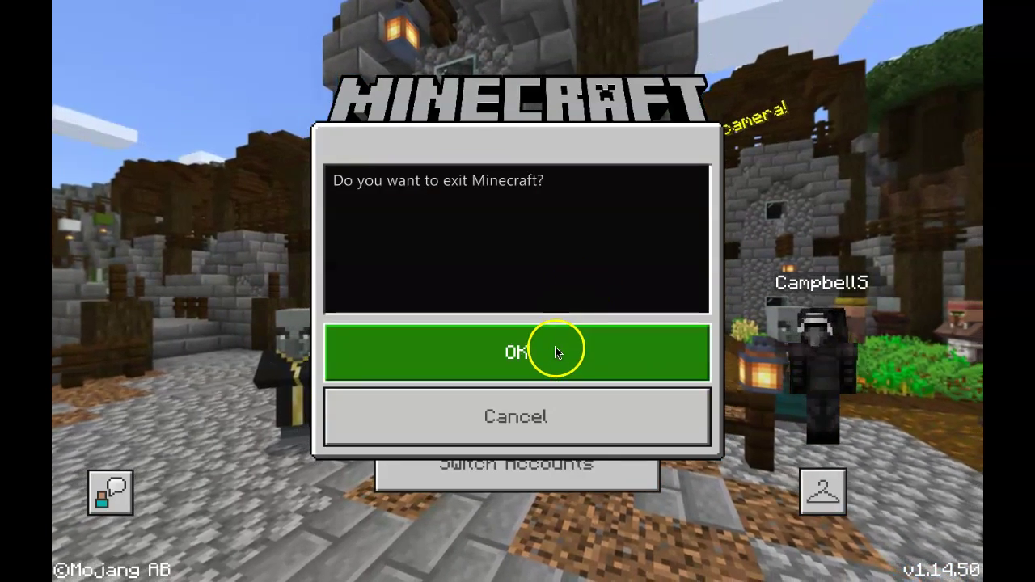
click(555, 350)
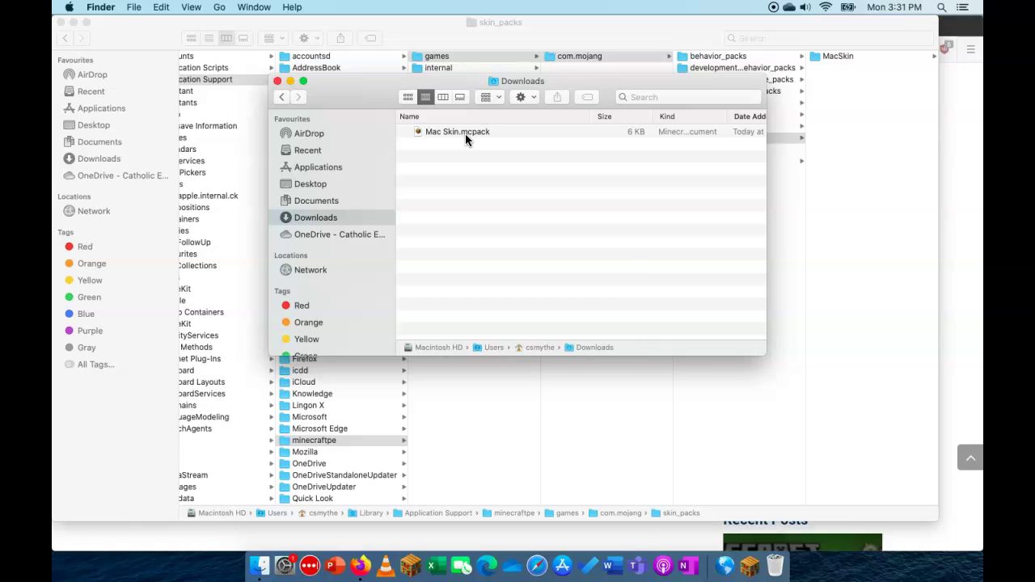
In the file info of Mac Skin.mcpack, choose Minecraft: Education Edition from all applications as the app that opens it.
right_click(464, 133)
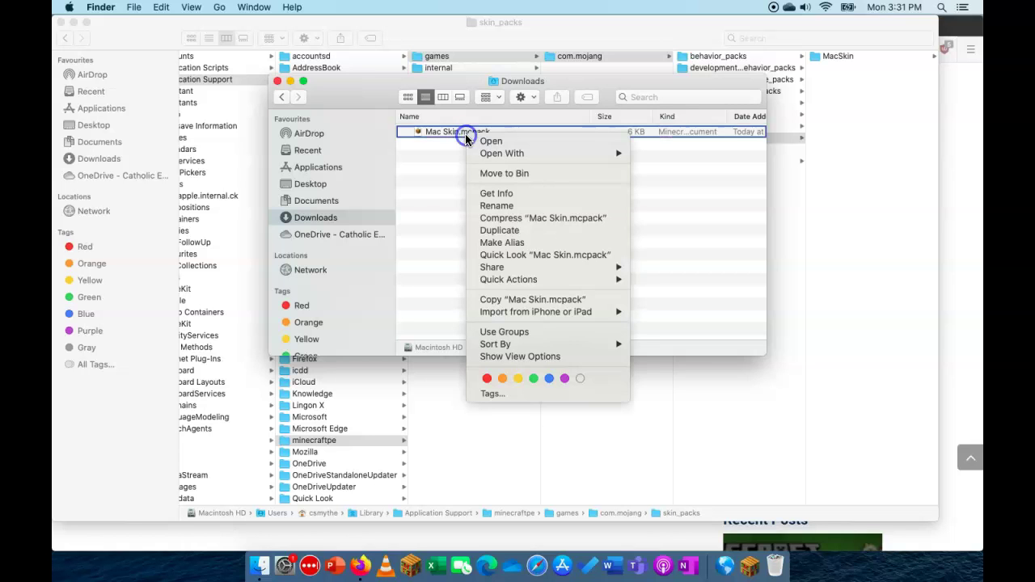
click(524, 194)
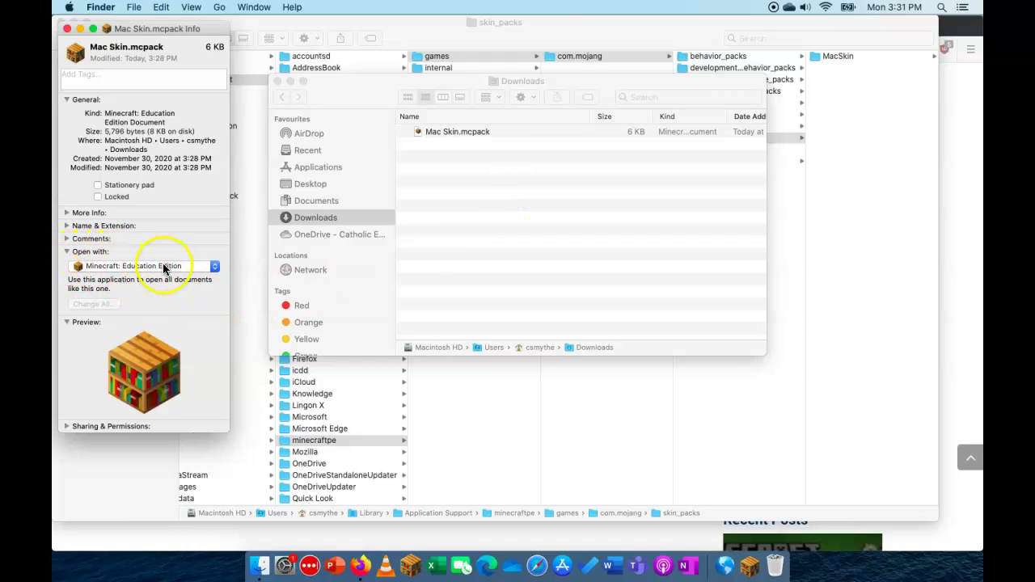
click(214, 268)
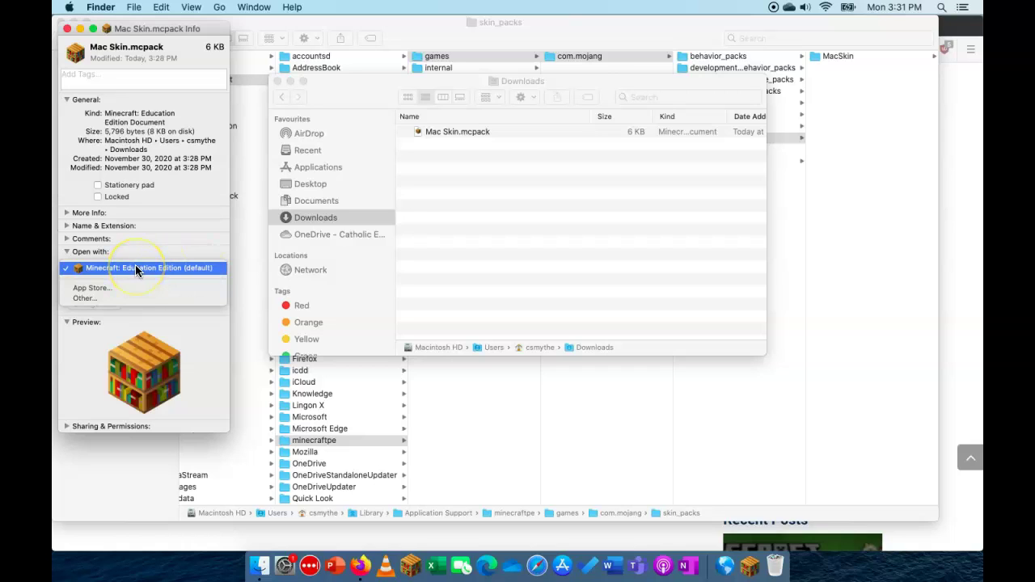
click(108, 298)
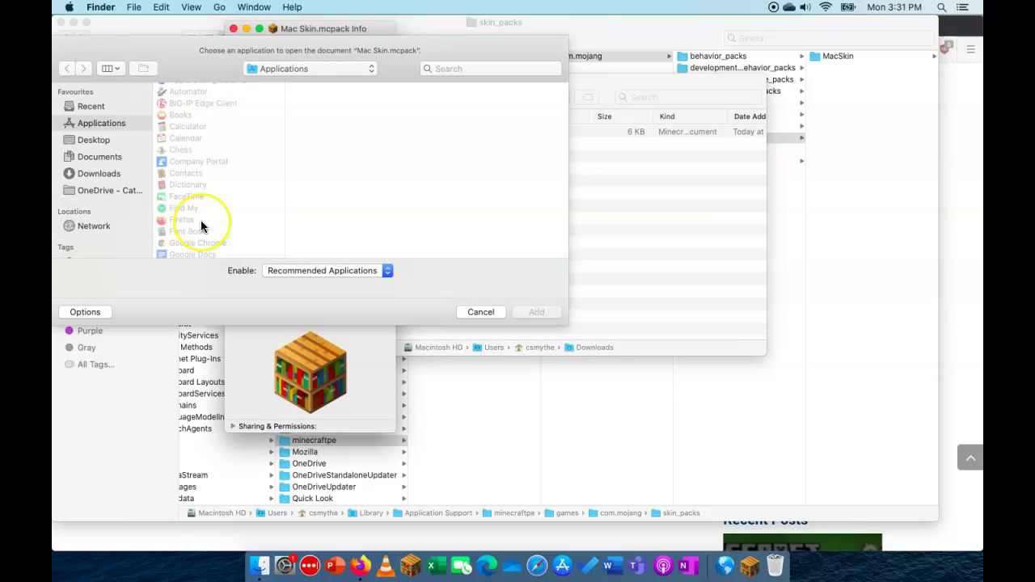
click(387, 273)
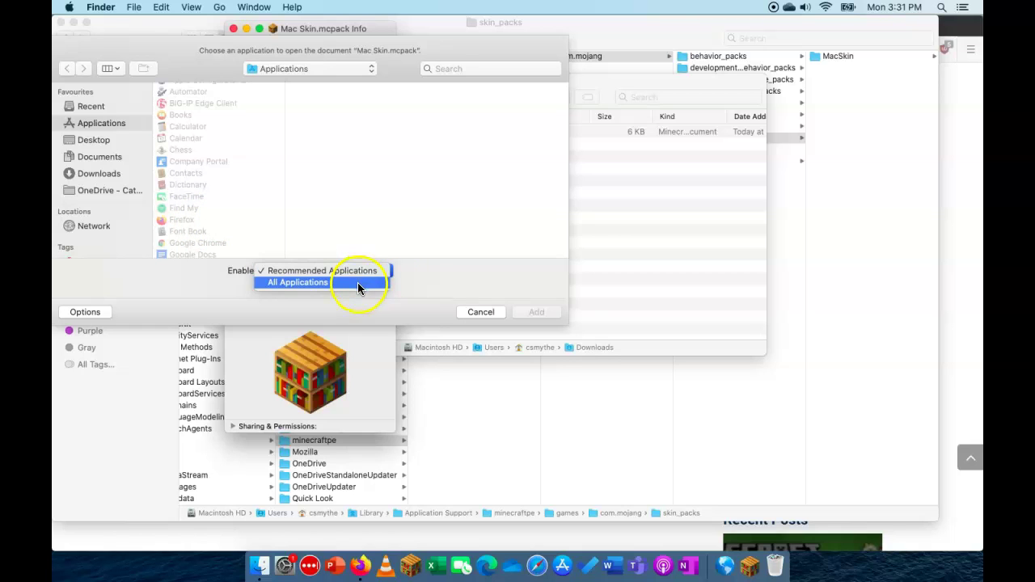
click(358, 282)
scroll(245, 194, down, 3)
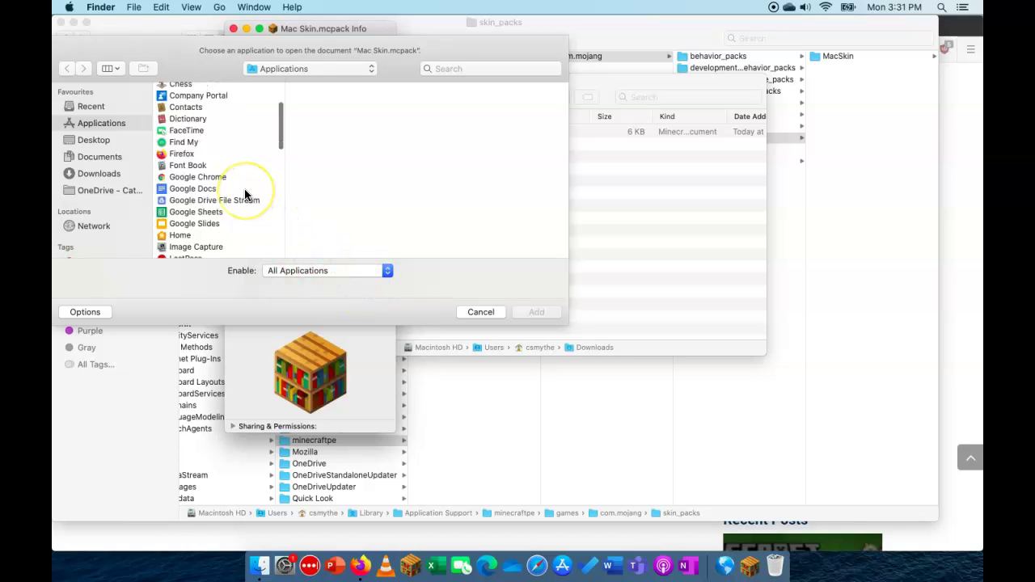
scroll(245, 194, down, 10)
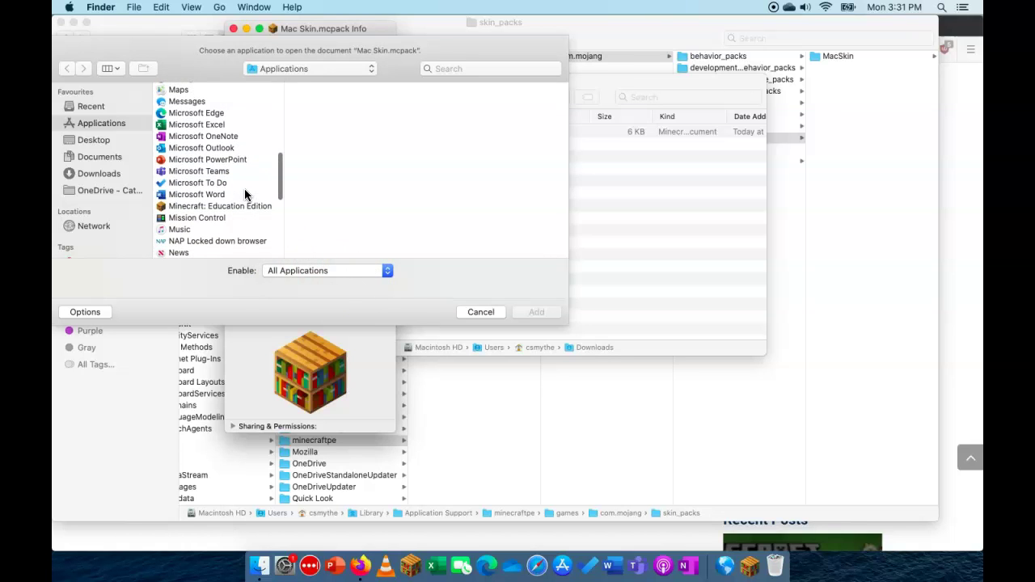
click(248, 205)
click(560, 311)
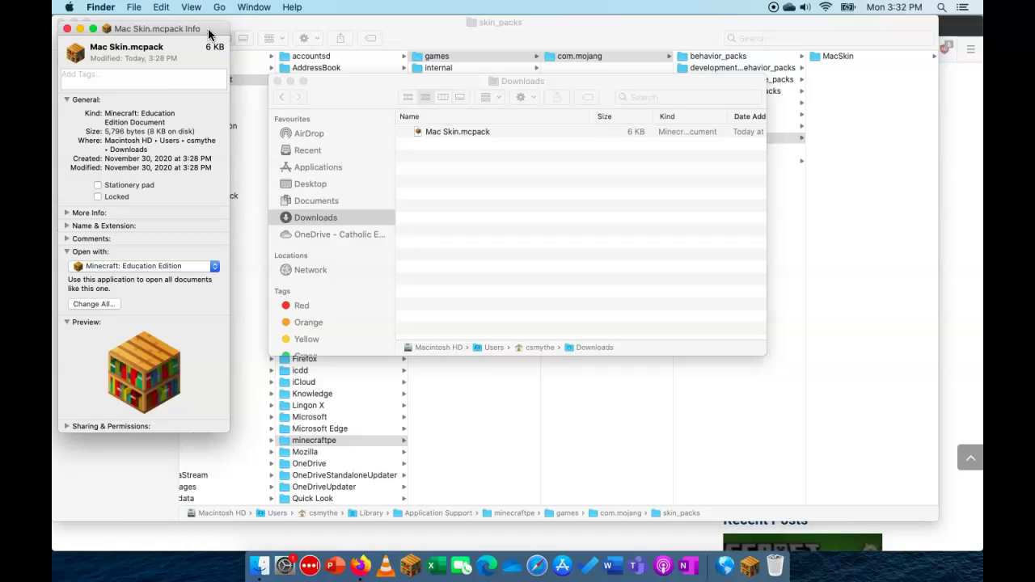
Uncover the skin_packs folder window, then examine its Library folder path and the contents of the MacSkin folder.
click(366, 88)
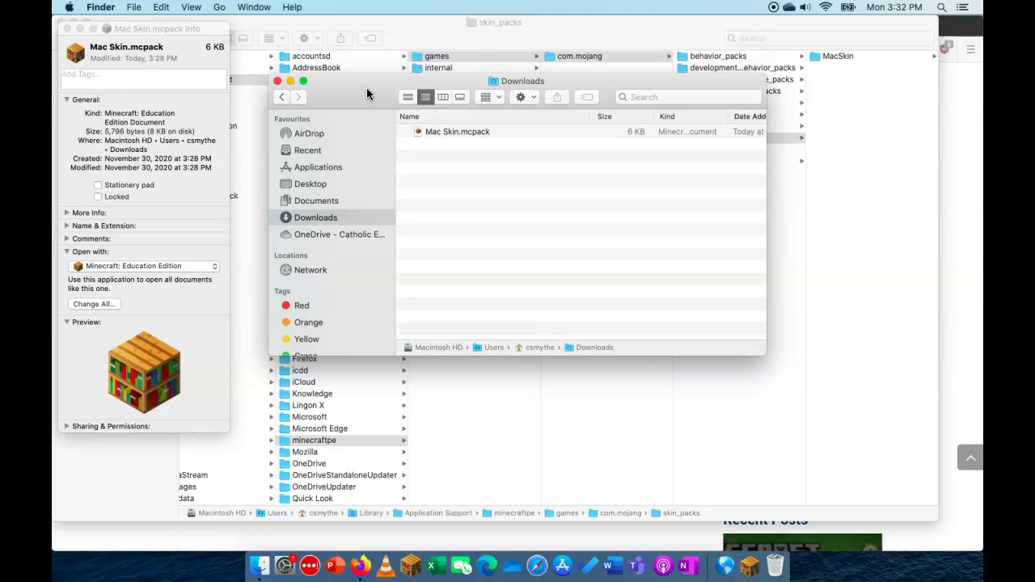
drag(366, 94, 534, 228)
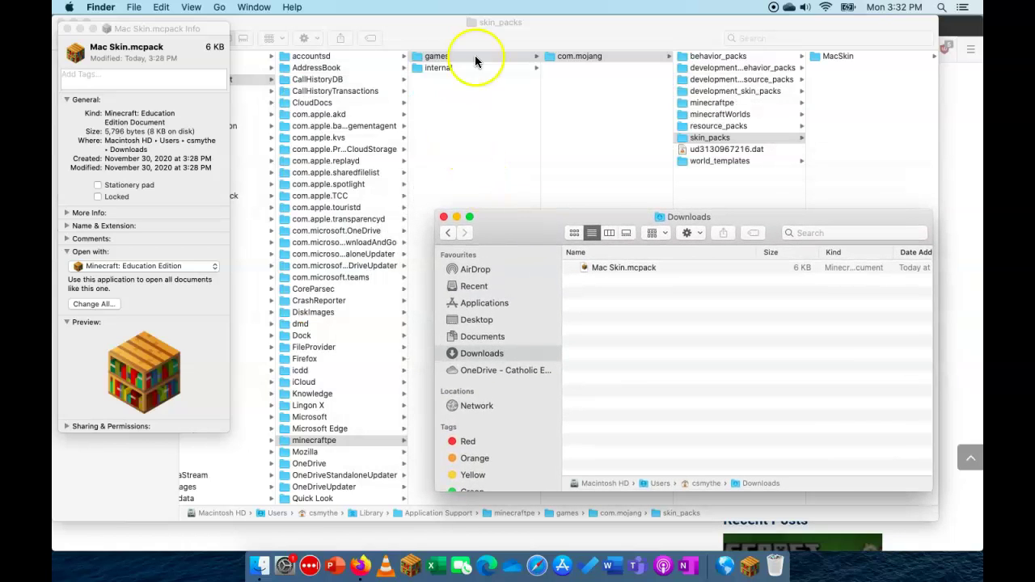
click(435, 29)
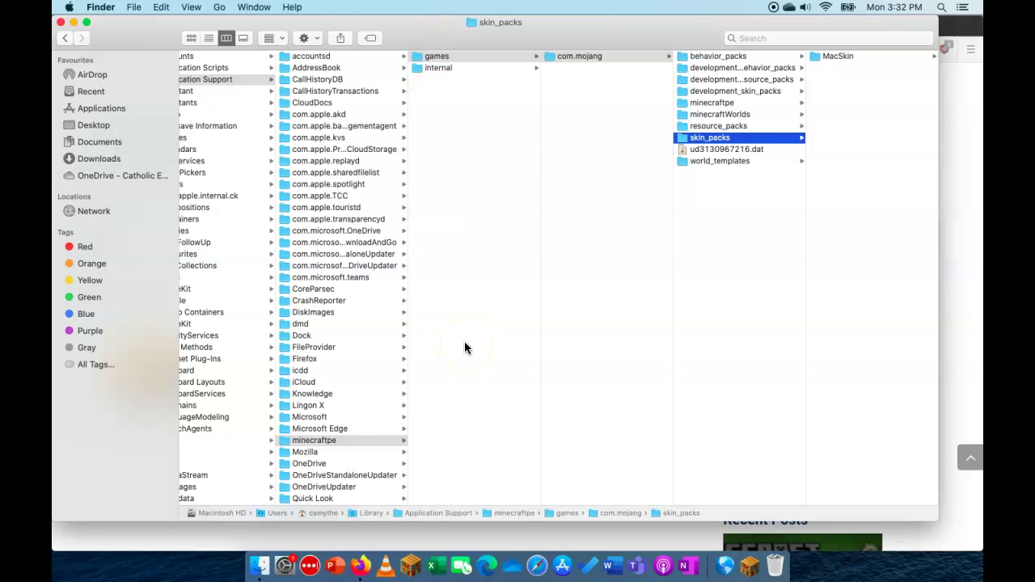
scroll(465, 347, left, 10)
scroll(465, 347, left, 5)
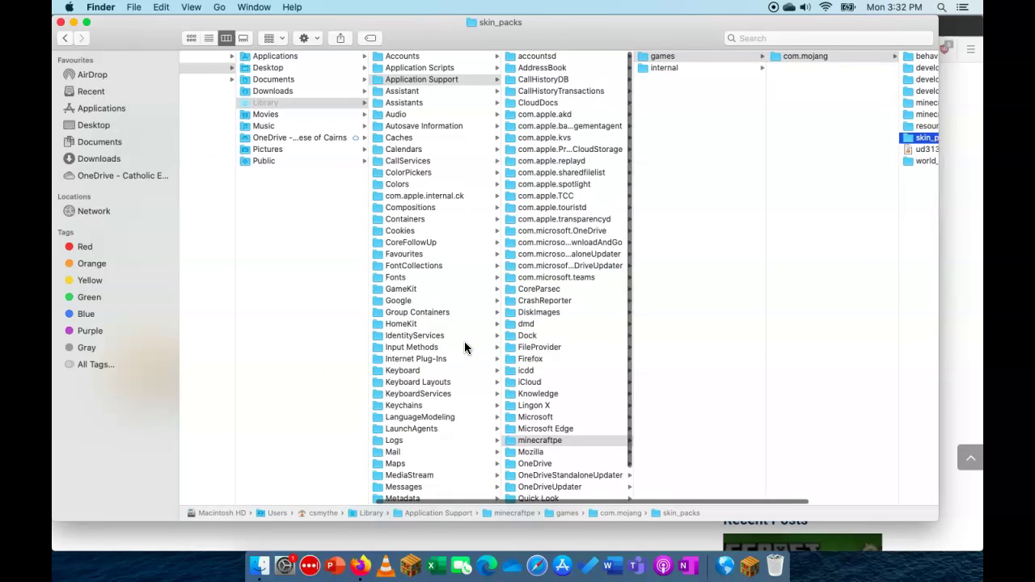
scroll(465, 348, left, 5)
scroll(465, 348, left, 4)
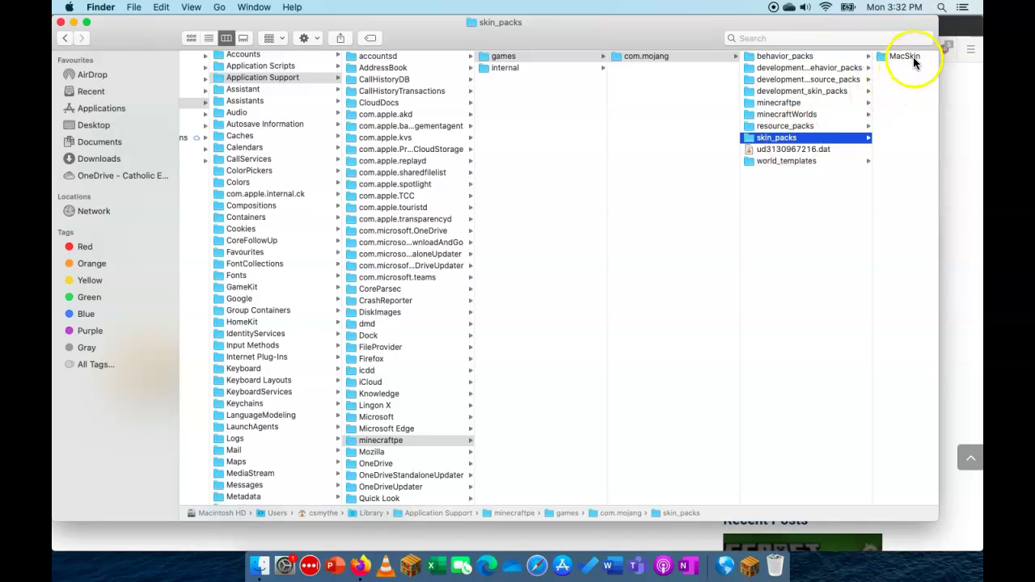
click(912, 60)
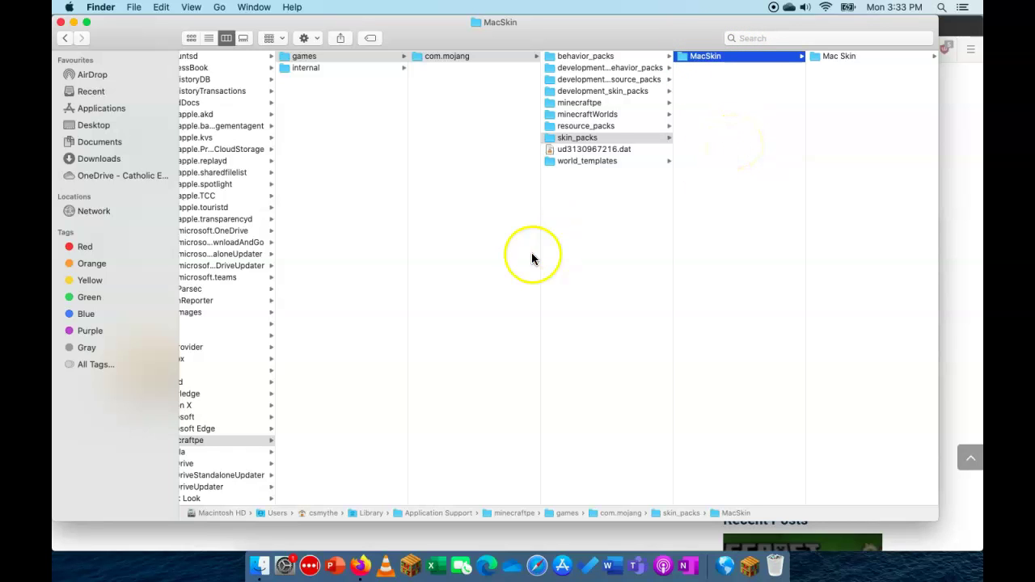
scroll(529, 259, left, 10)
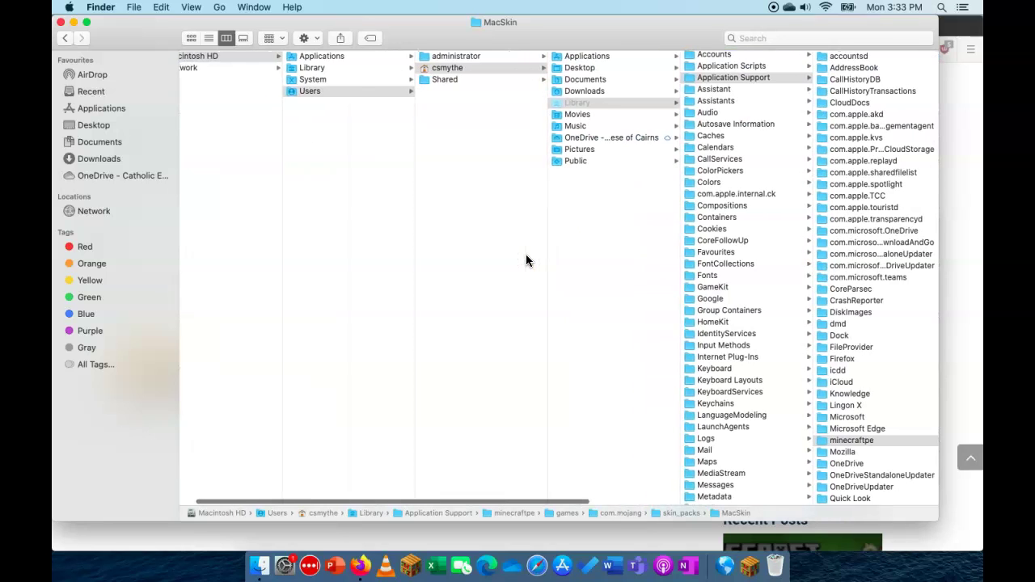